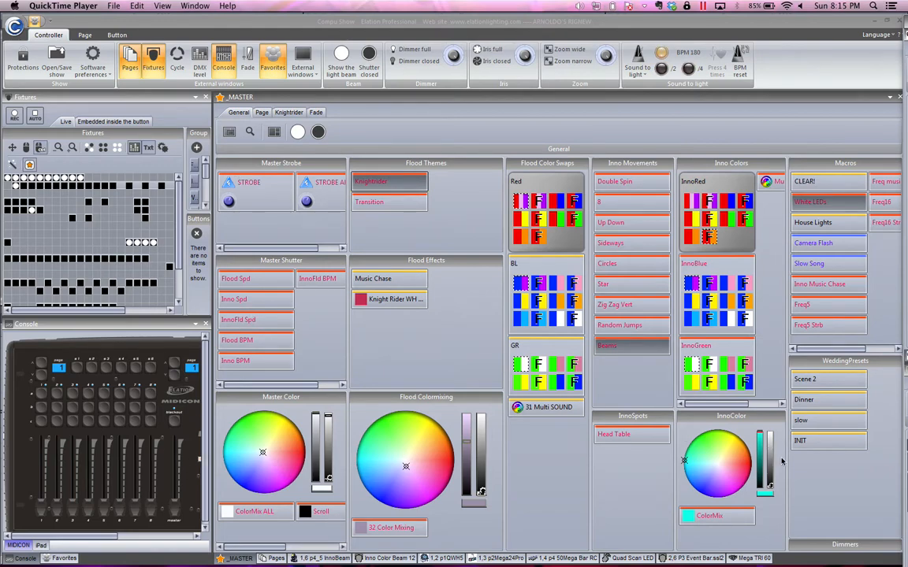
Open the All White switch from the Dimmers group in the editor, showing all fixture channels and its EasyStep list
click(852, 548)
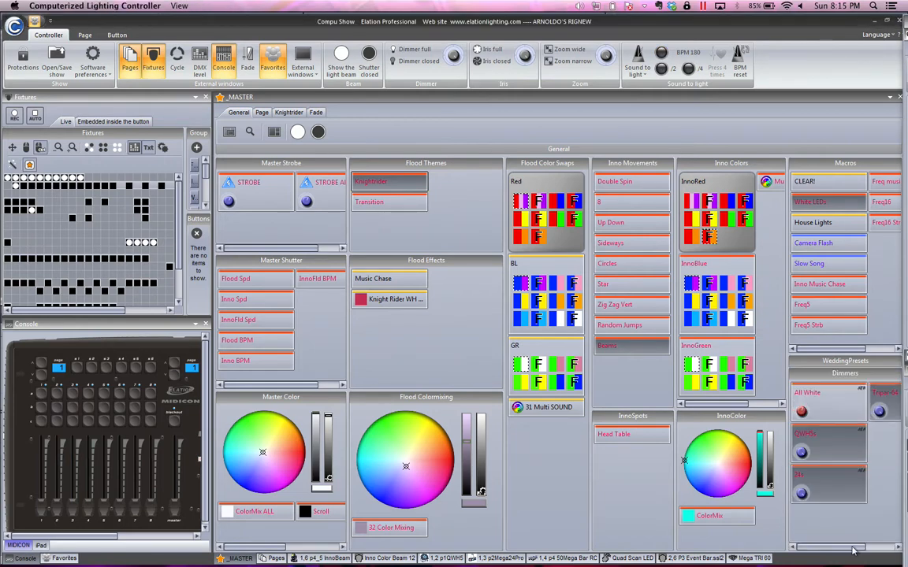
right_click(842, 405)
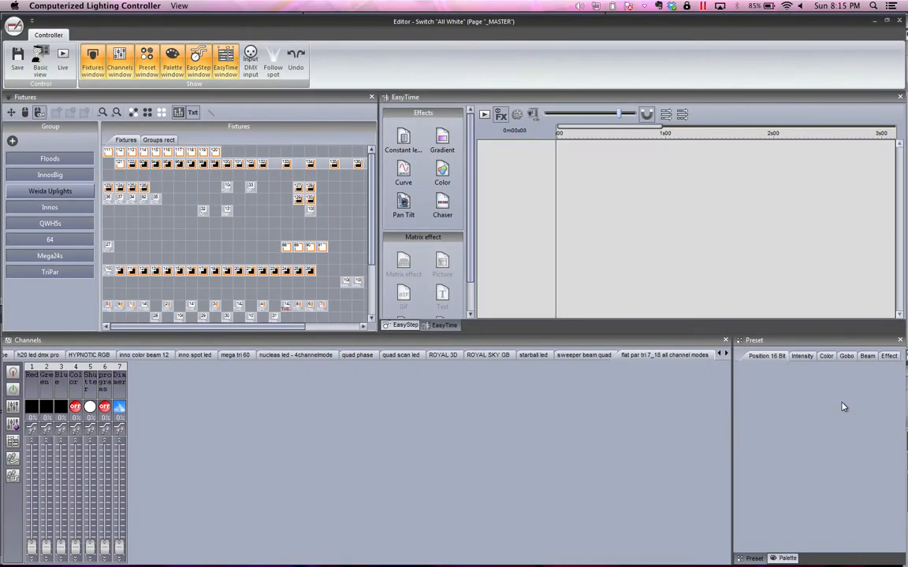
click(222, 256)
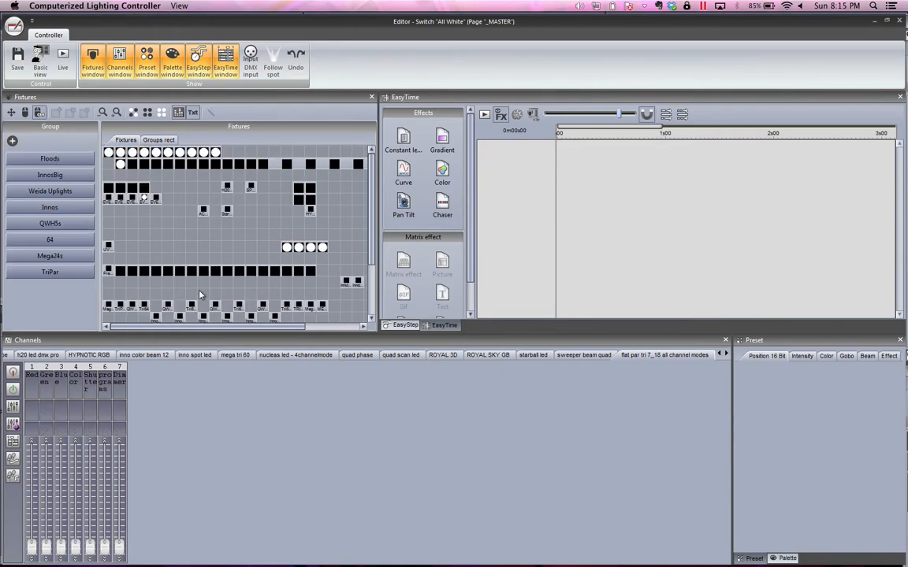
click(720, 354)
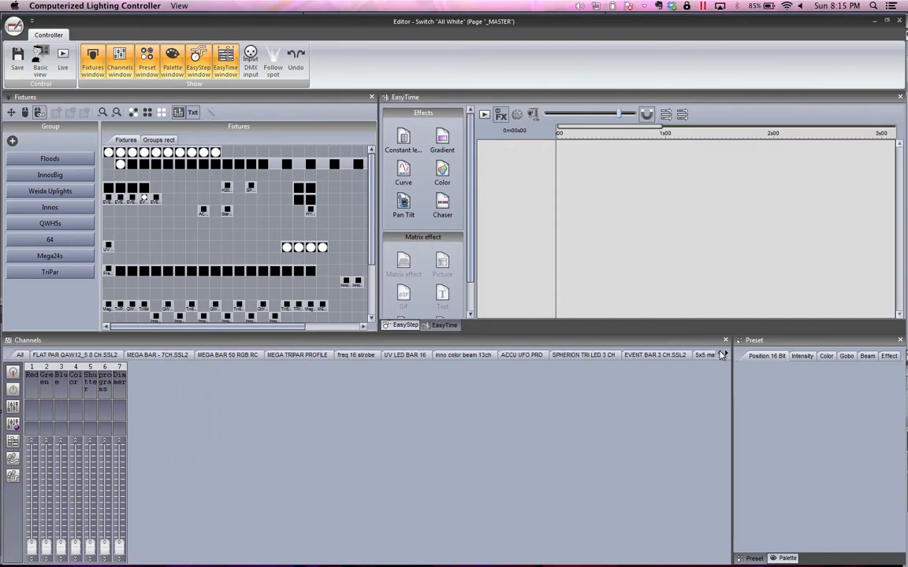
click(19, 354)
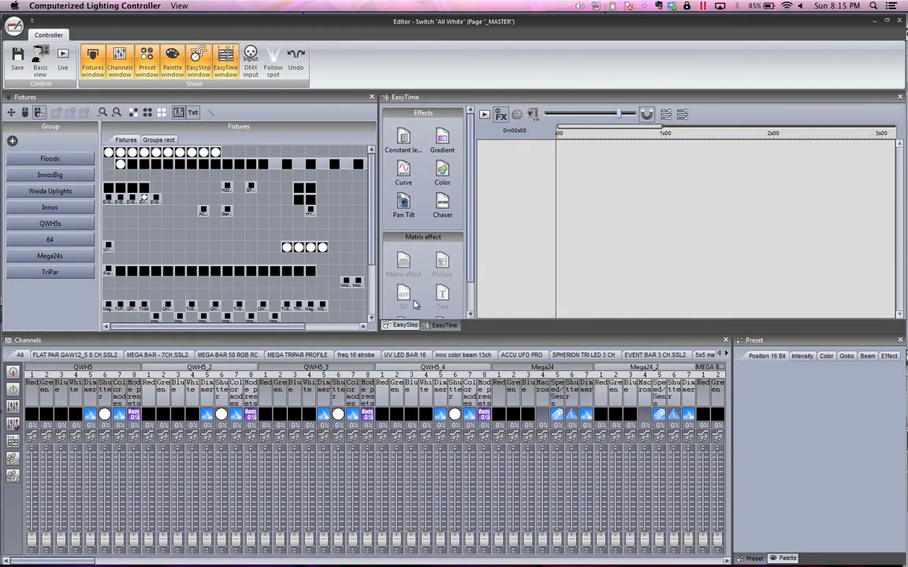
click(403, 325)
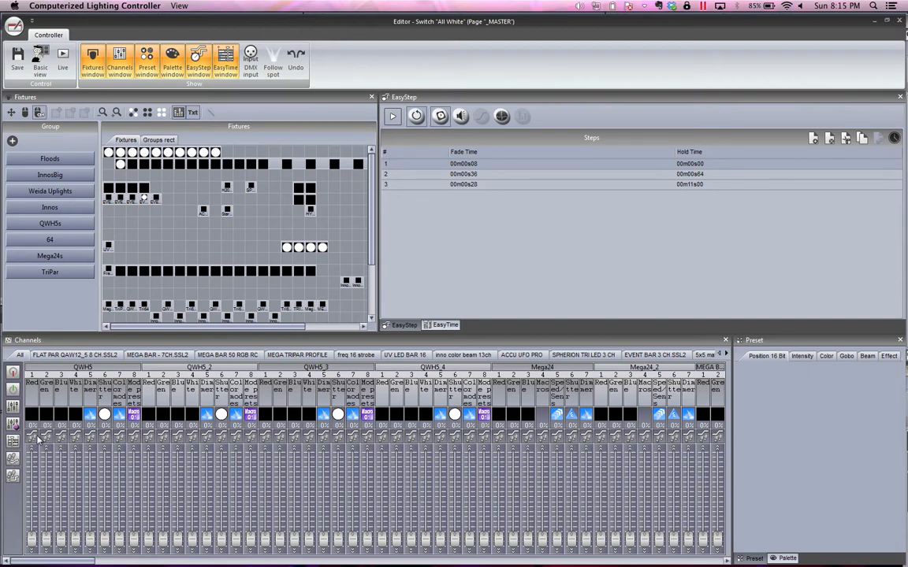
Examine the fixture states and channel levels of the three All White steps
click(505, 174)
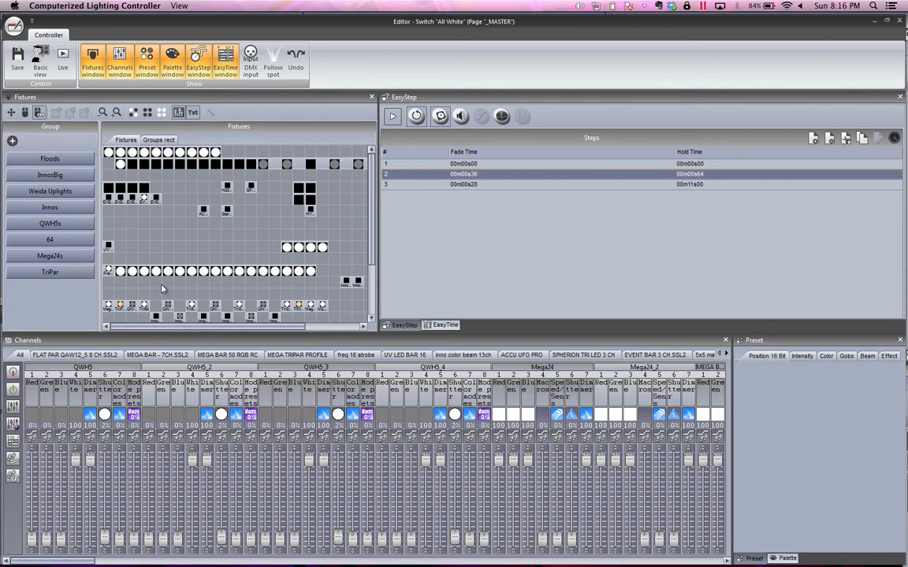
click(137, 222)
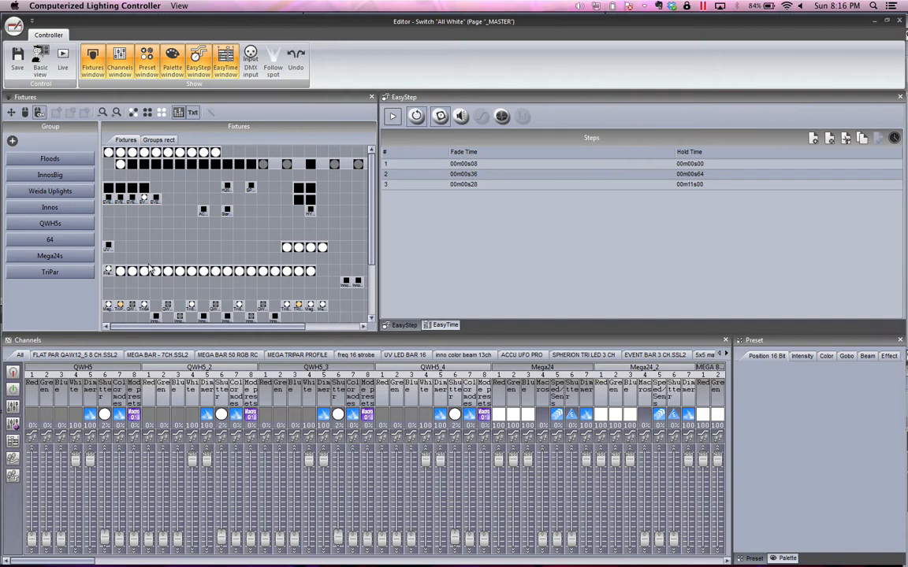
click(455, 185)
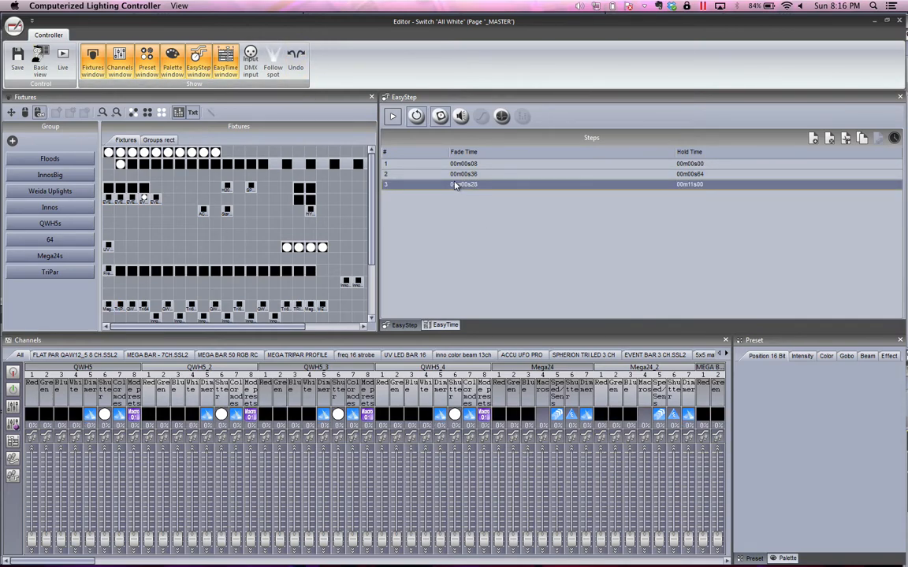
click(580, 162)
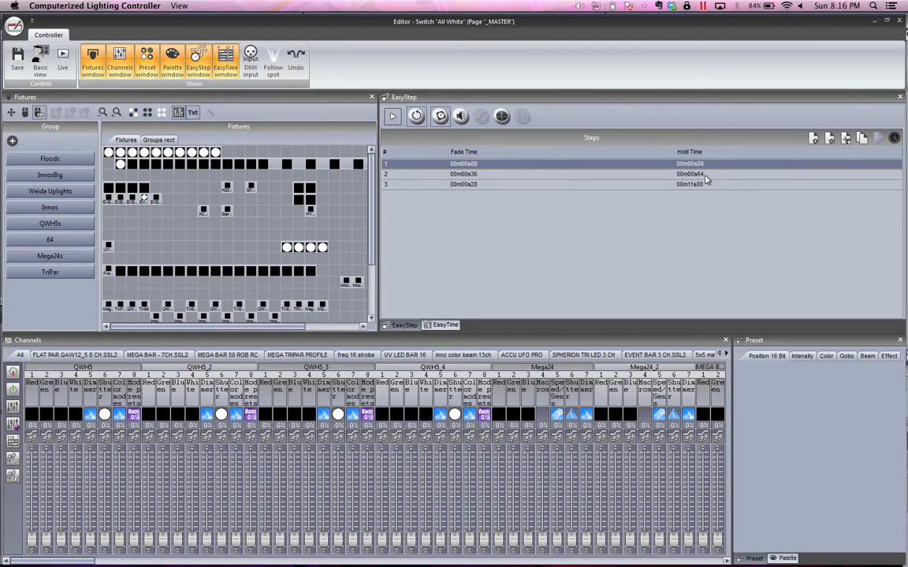
Set the hold time of step 3 to 01m11s00 and close the All White editor, saving the change
click(473, 184)
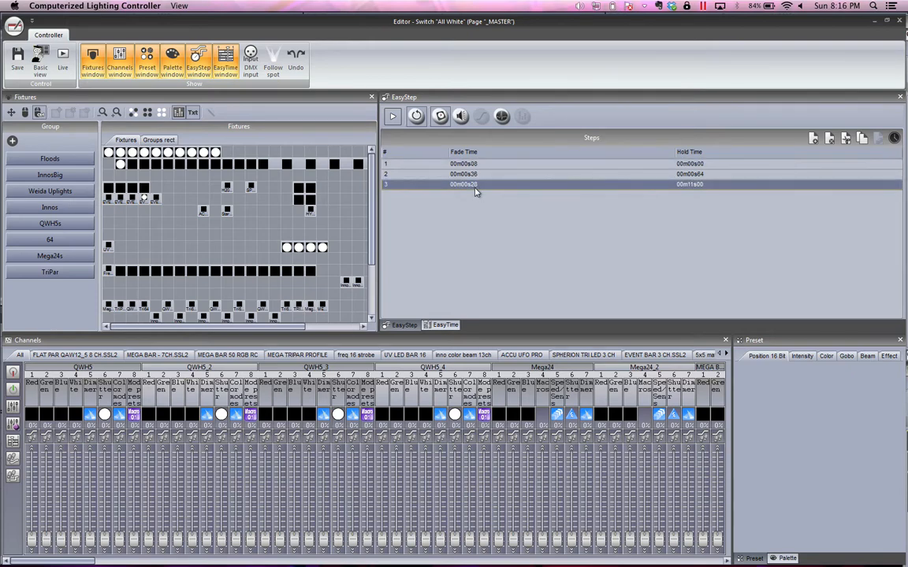
double_click(694, 186)
click(881, 182)
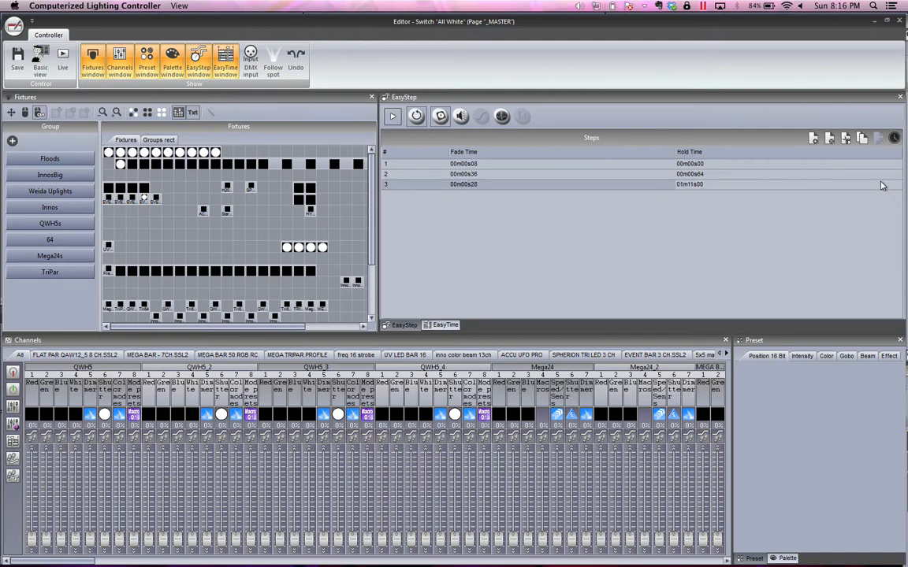
click(847, 206)
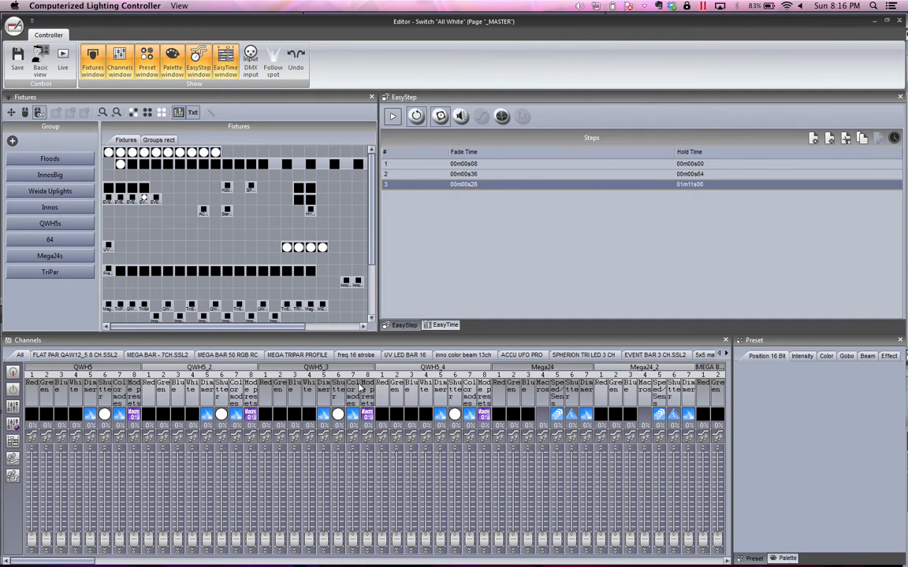
click(899, 22)
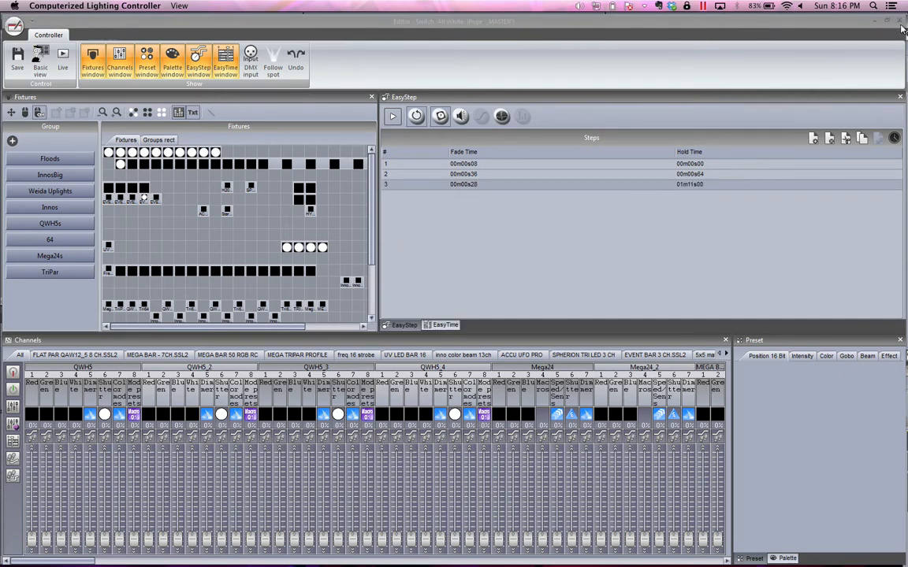
key(Return)
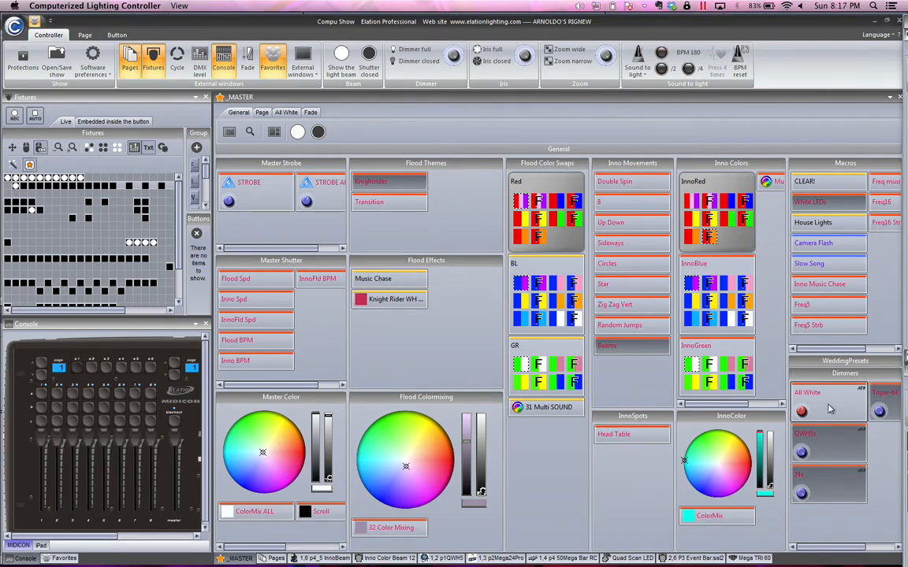
Examine the general, priority and option settings of the All White switch, leaving them unchanged
right_click(829, 409)
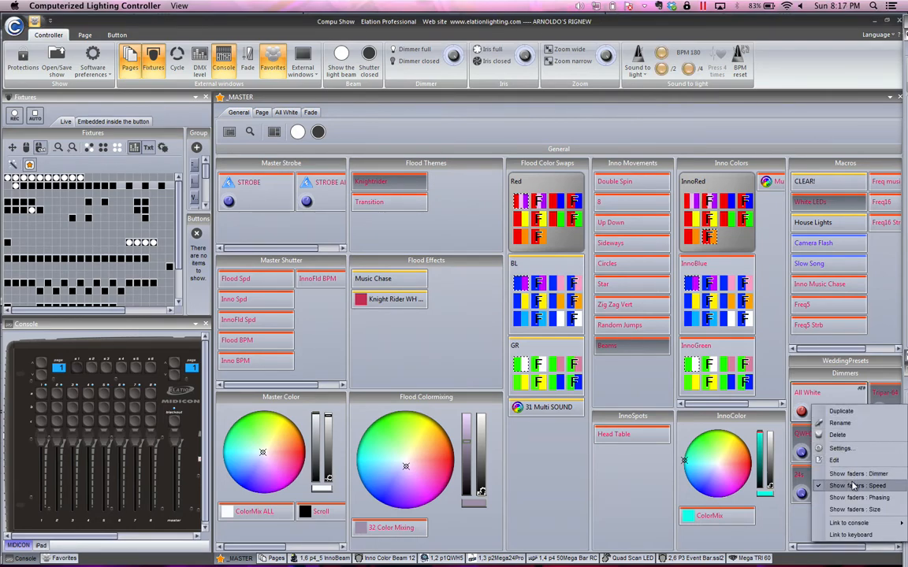
click(846, 375)
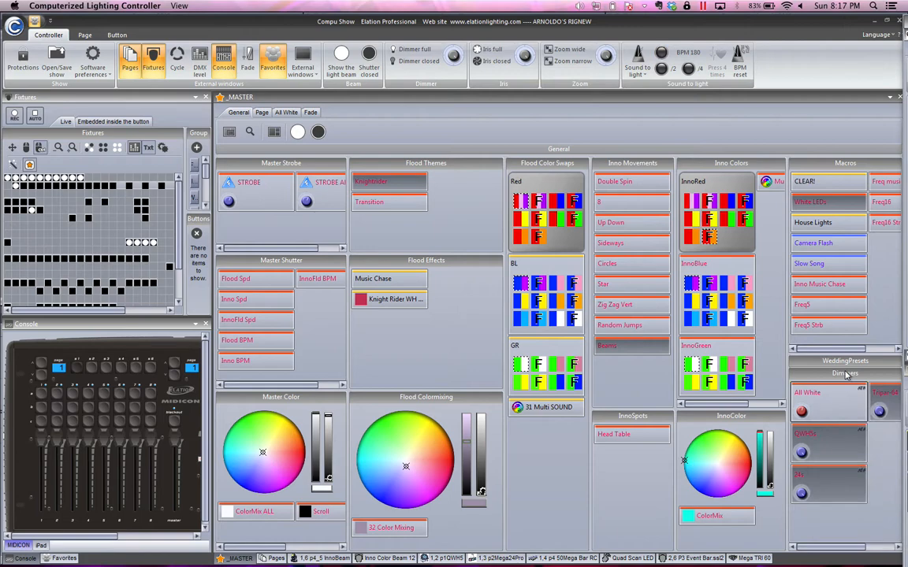
right_click(817, 408)
click(839, 449)
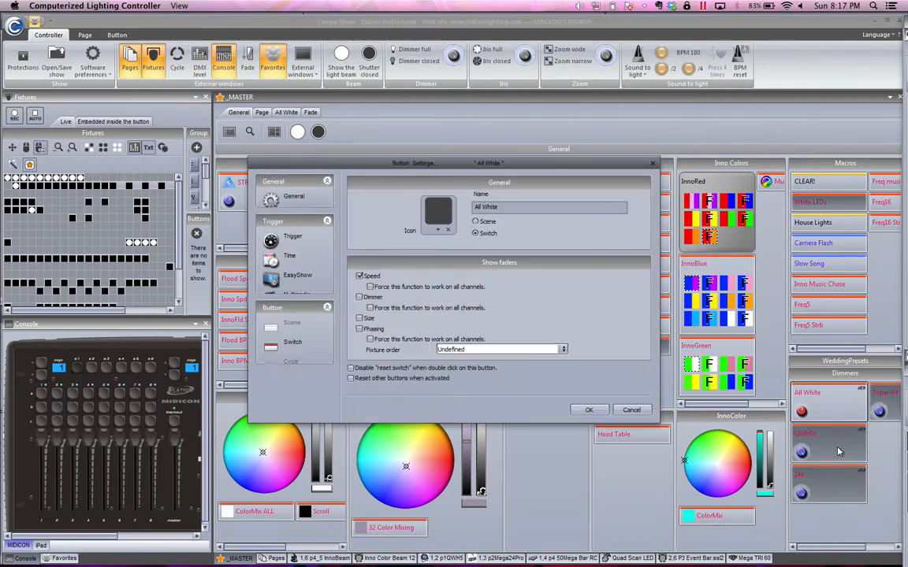
click(290, 379)
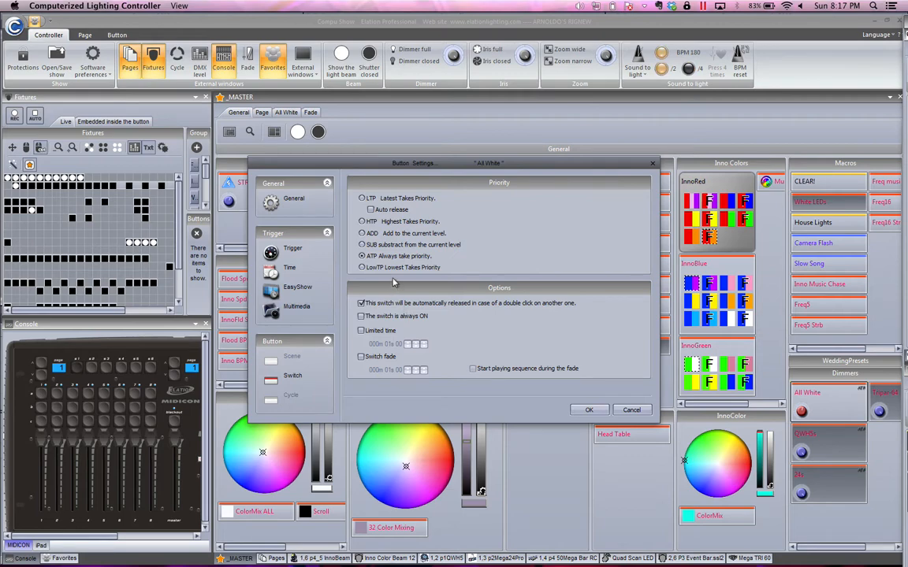
click(632, 410)
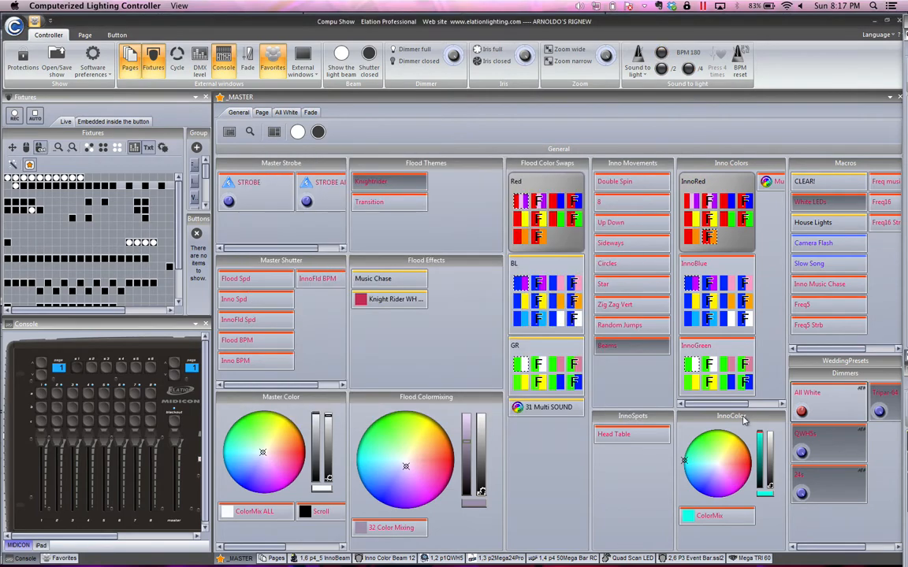
Reopen the All White switch in the editor and display all channel levels for step 2
double_click(844, 403)
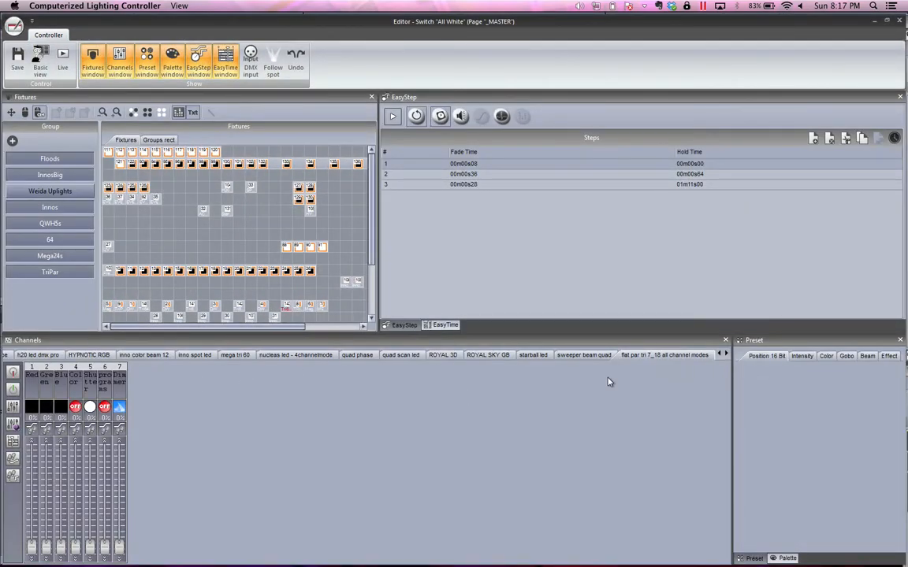
click(719, 356)
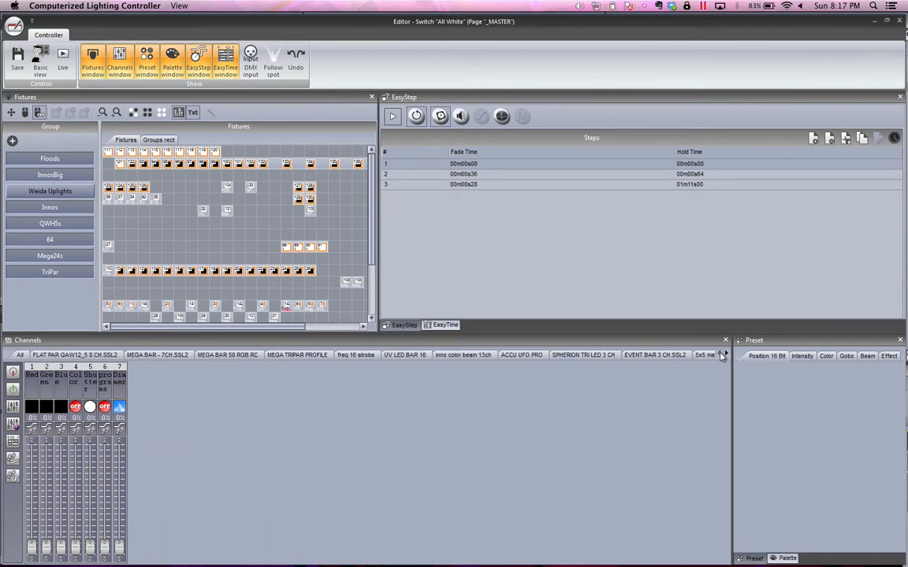
click(19, 355)
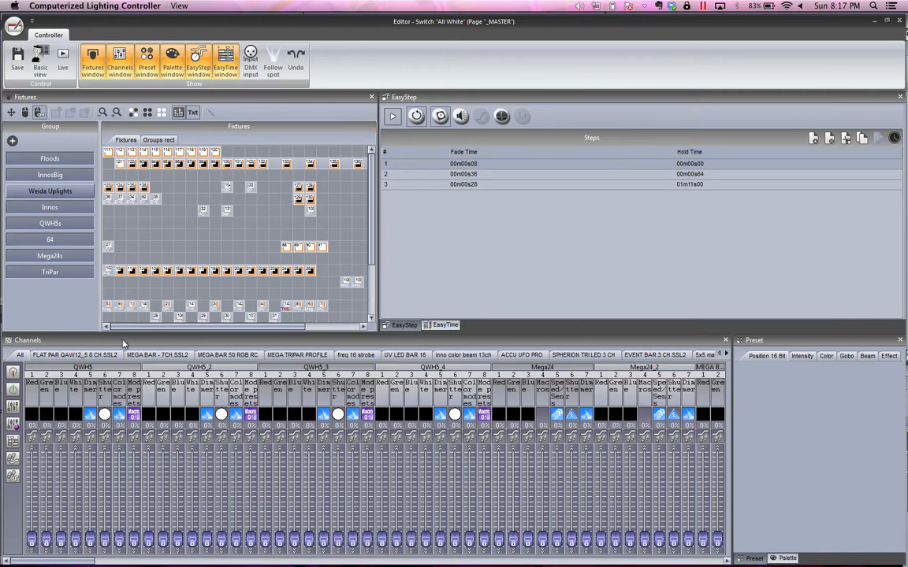
click(526, 173)
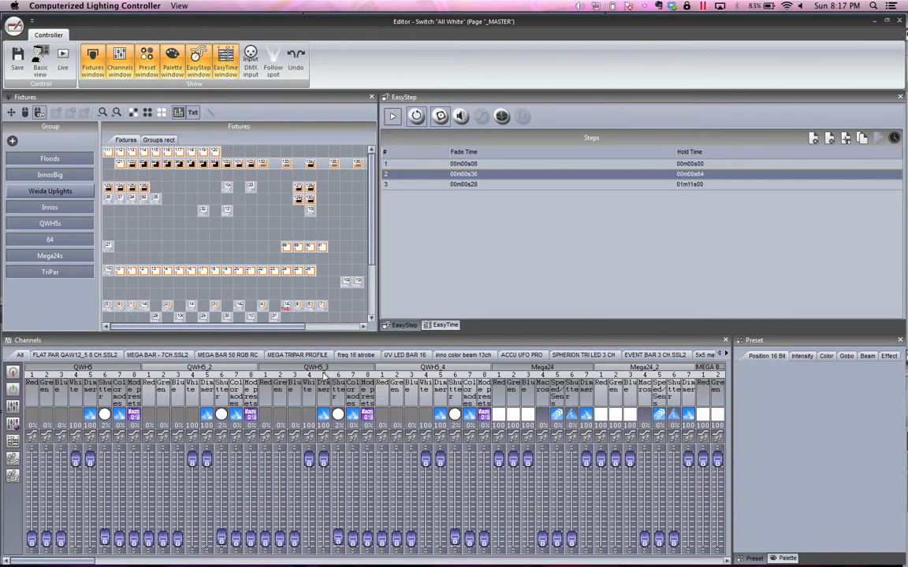
Check the step 2 channel levels of the Mega Bar, Mega Bar 50, UV LED Bar, Accu UFO Pro and Spherion fixtures, and close the editor, saving
click(167, 359)
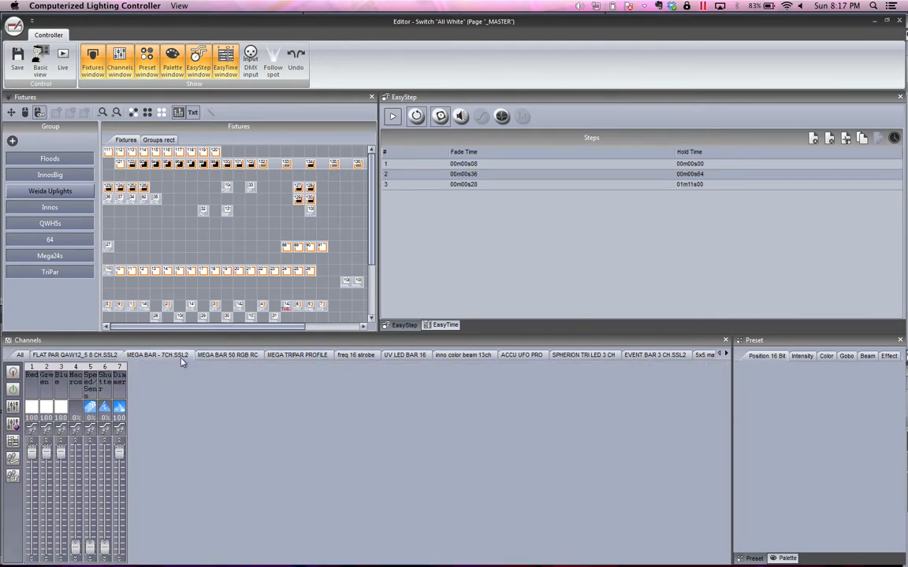
click(233, 356)
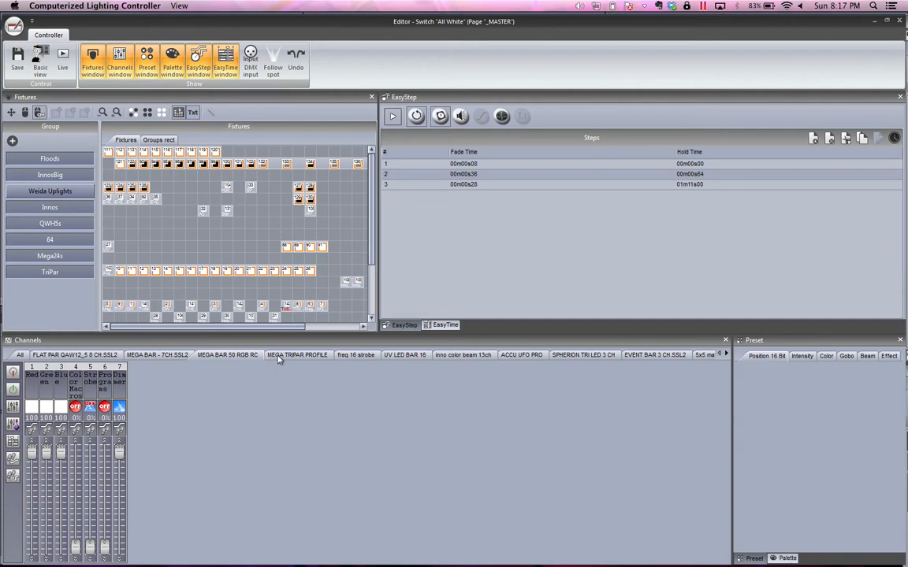
click(402, 355)
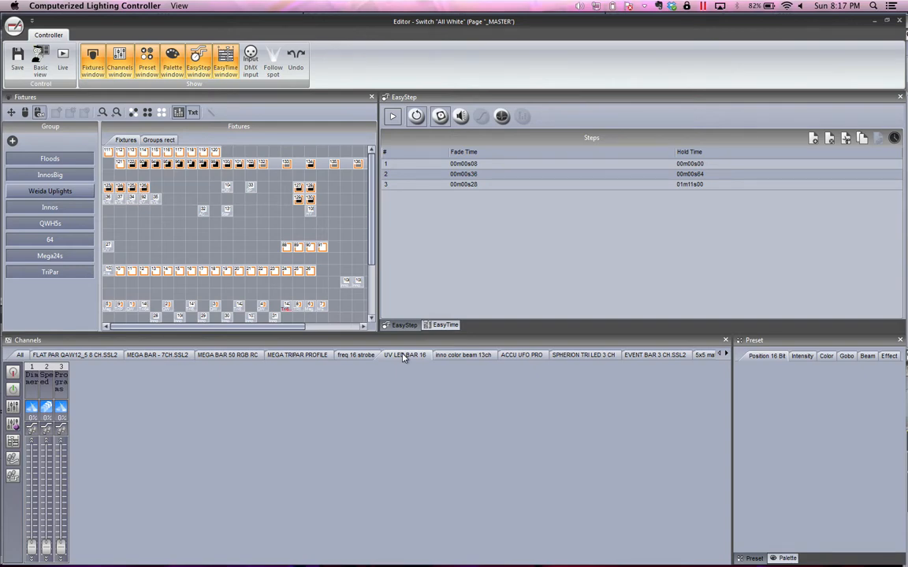
click(509, 356)
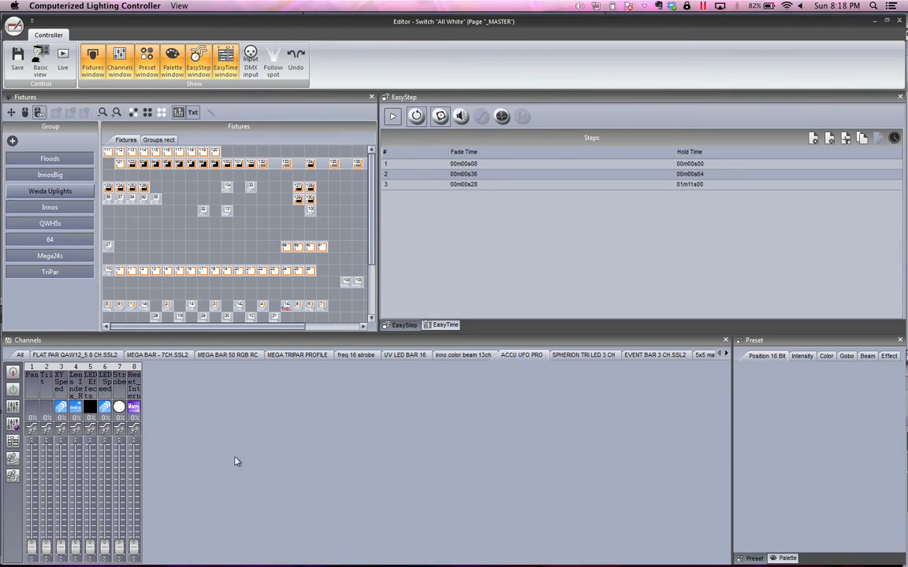
click(589, 357)
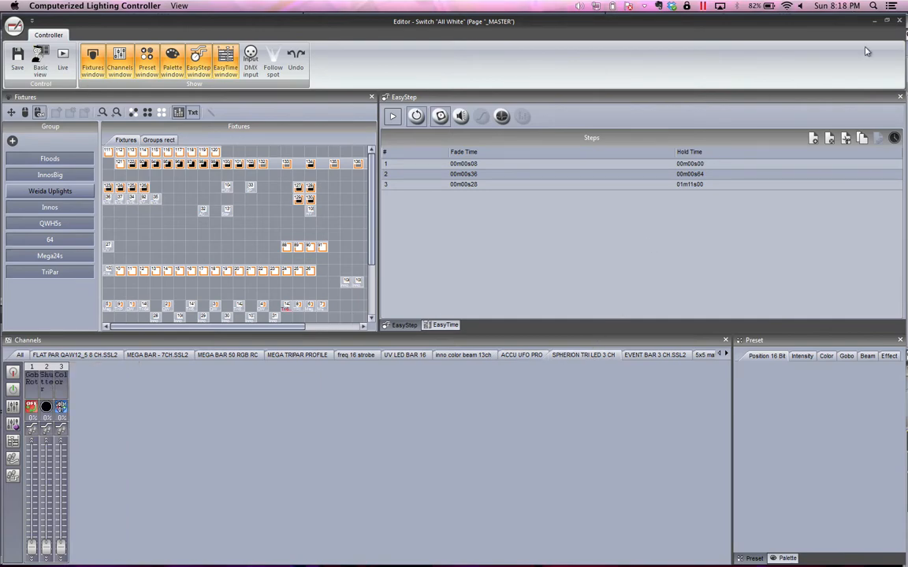
click(900, 21)
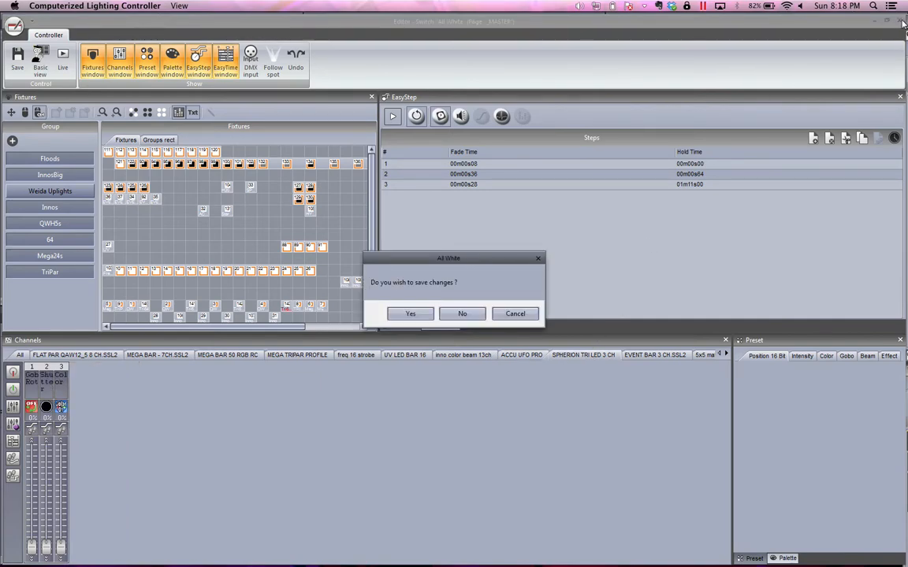
click(411, 314)
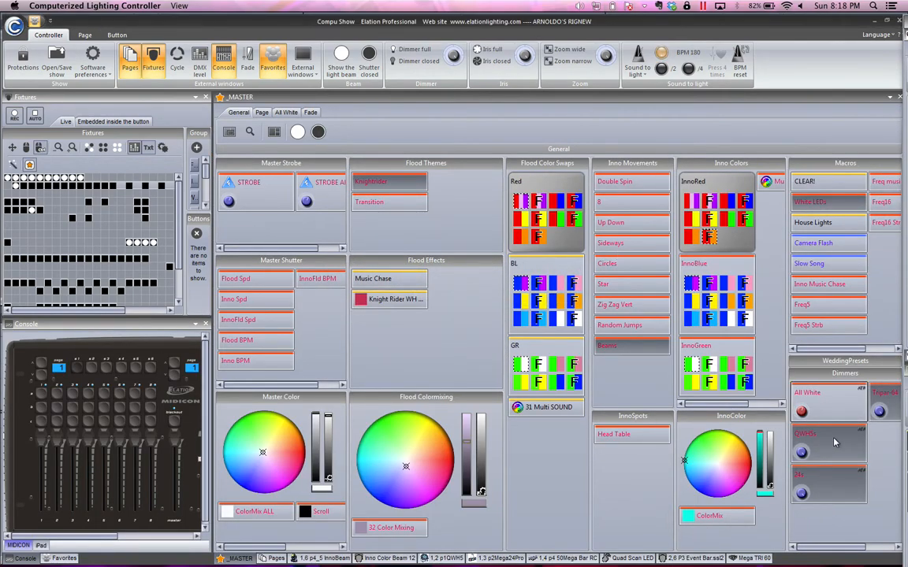
Delete the "Select a page" command for Freq 5 Strobe from MIDI Control 2 on the MIDICON console
click(89, 369)
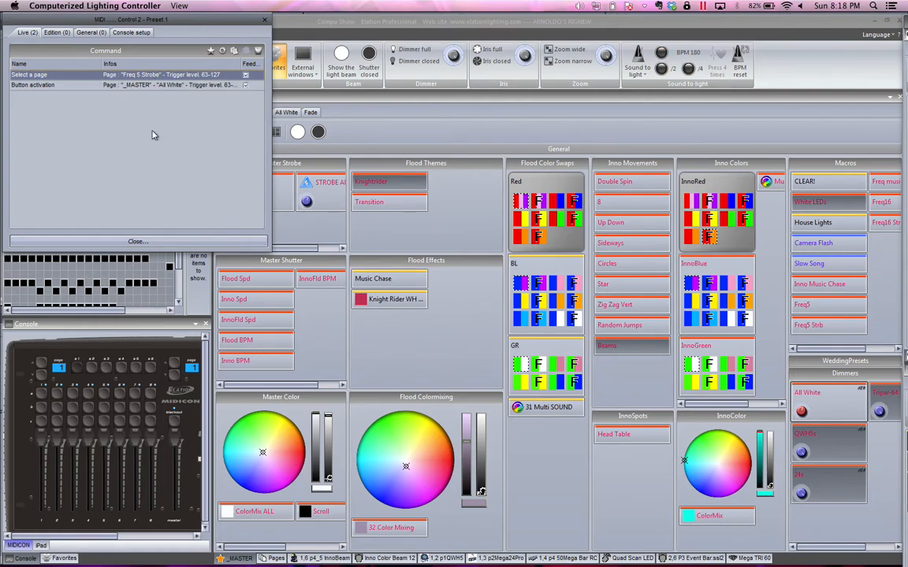
click(136, 83)
click(133, 75)
click(259, 51)
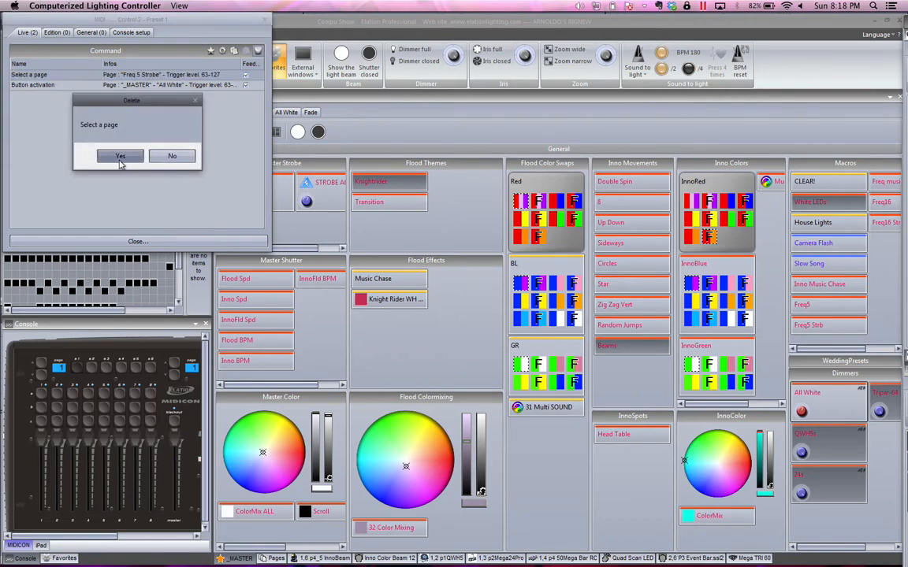
click(120, 157)
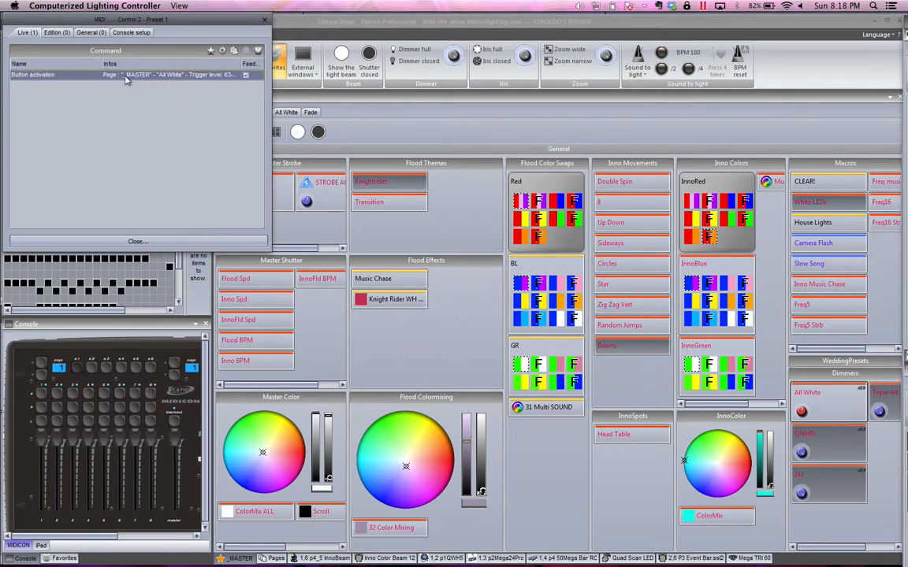
Review the trigger-level, page and button settings of the All White activation command, cancel them, and close the MIDI Control 2 command window
double_click(125, 76)
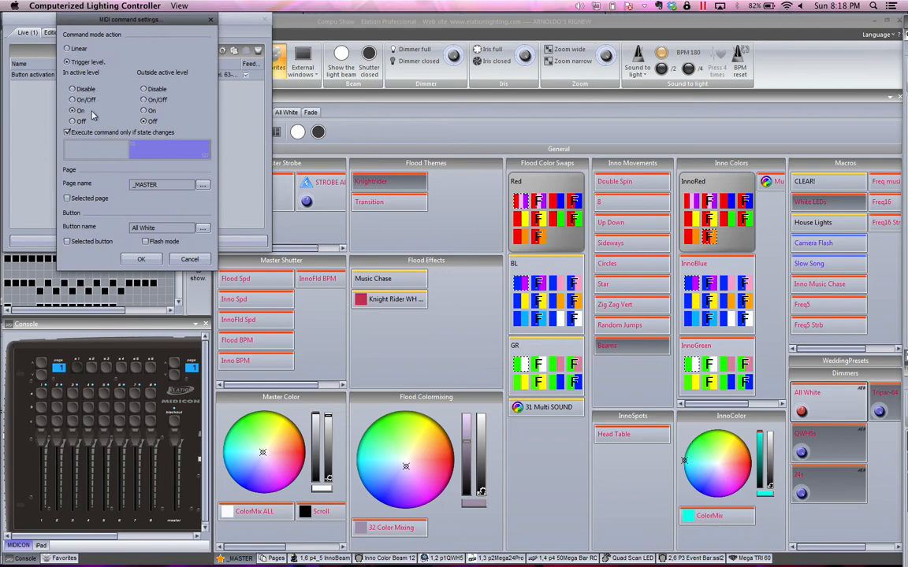
click(73, 111)
click(188, 262)
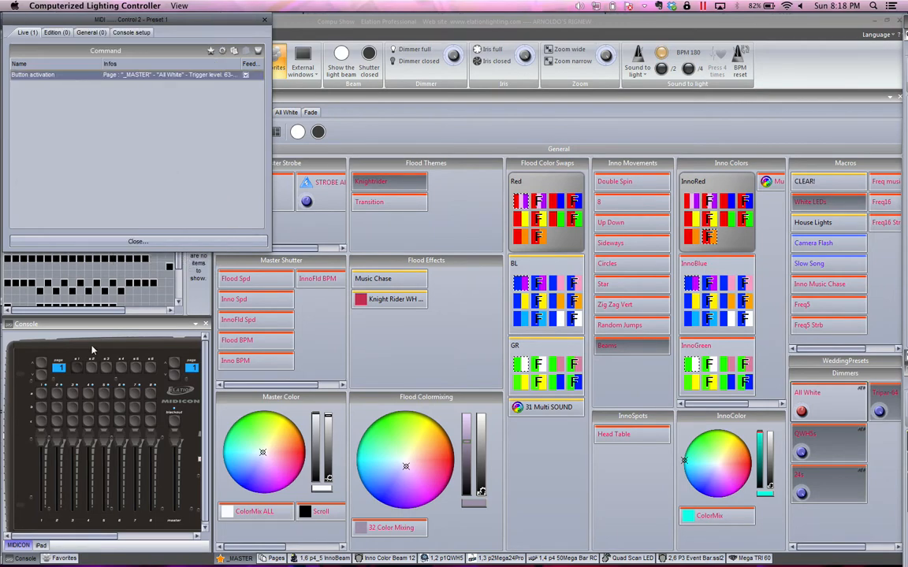
click(102, 242)
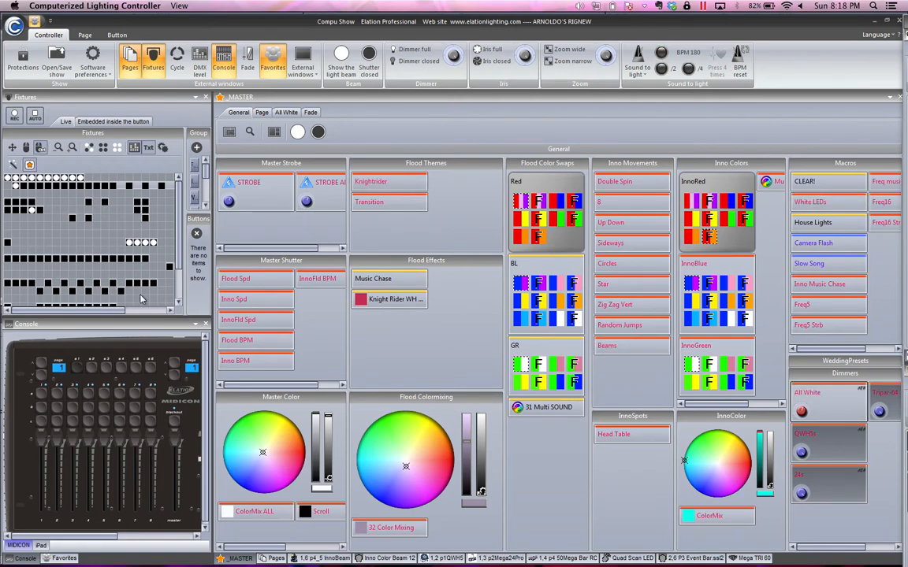
Test the mapping by switching All White on and off from Control 2 on the MIDICON console
drag(178, 450, 175, 432)
click(92, 366)
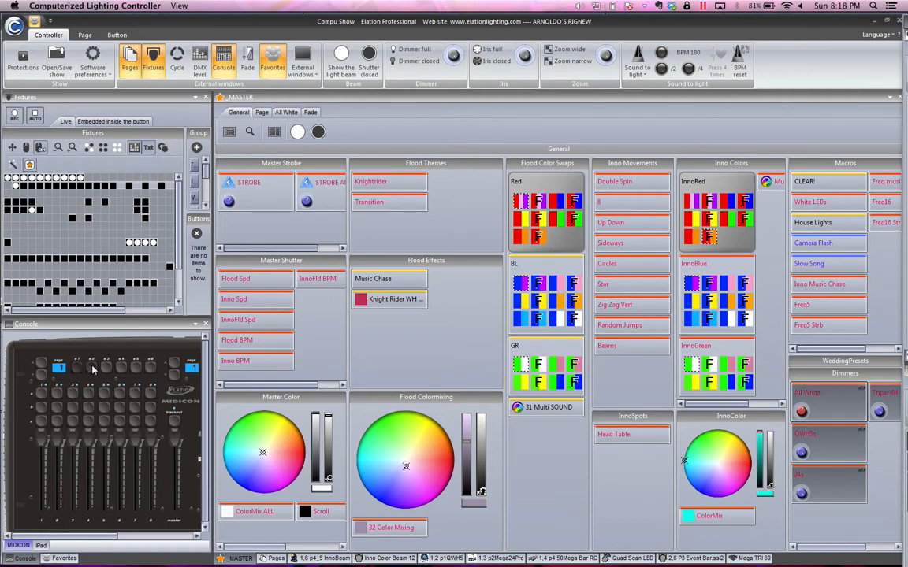
click(92, 367)
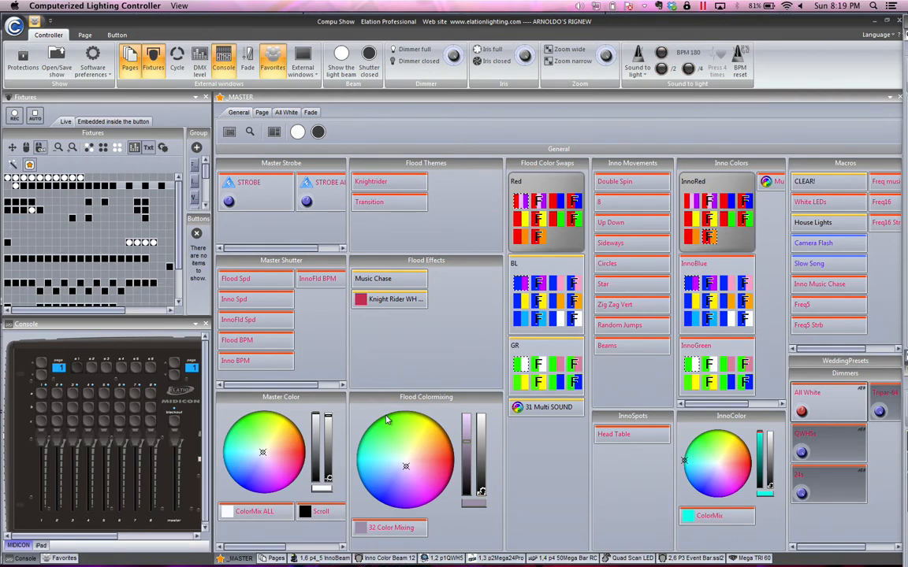
Activate the BL 12 flood color swap and InnoBlue 12 BlueWhiteF, and toggle All White over them repeatedly from the console's Control 2
click(536, 298)
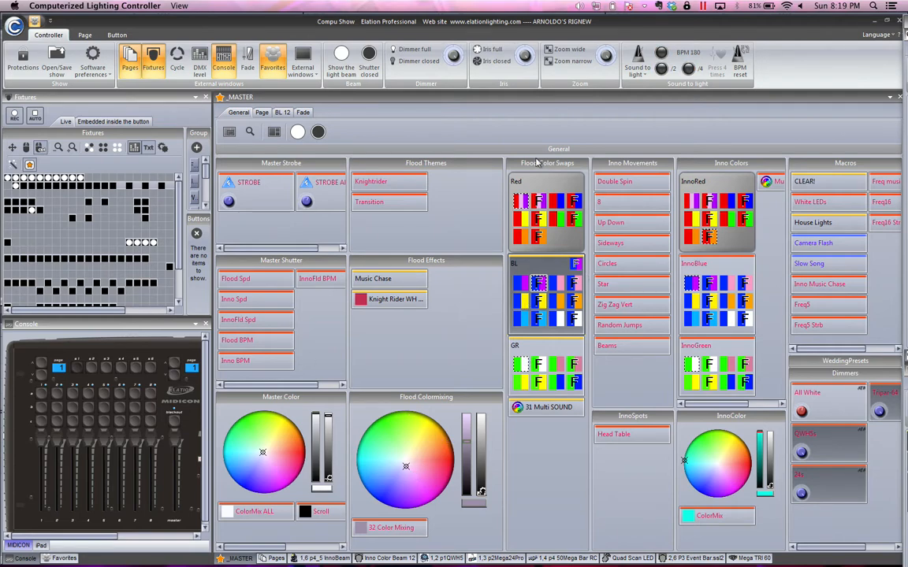
click(741, 316)
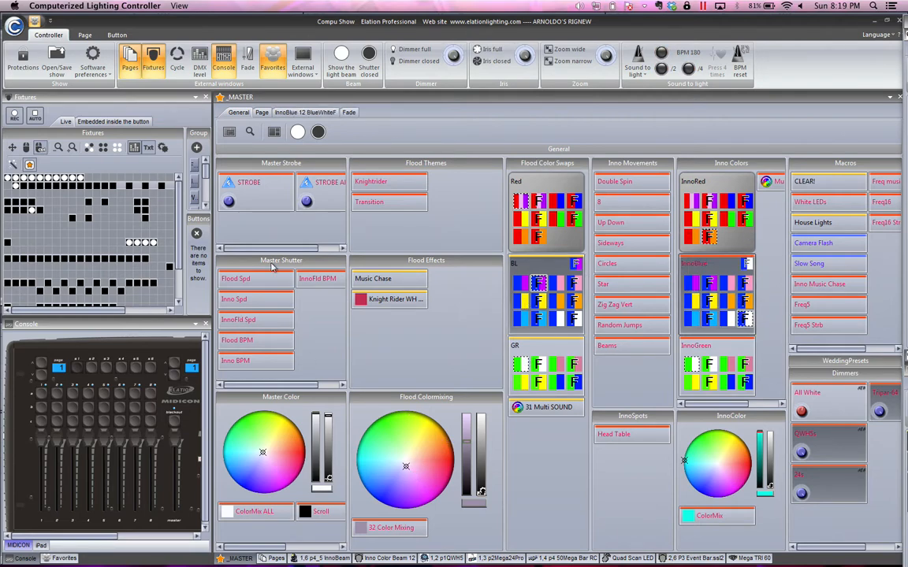
click(90, 369)
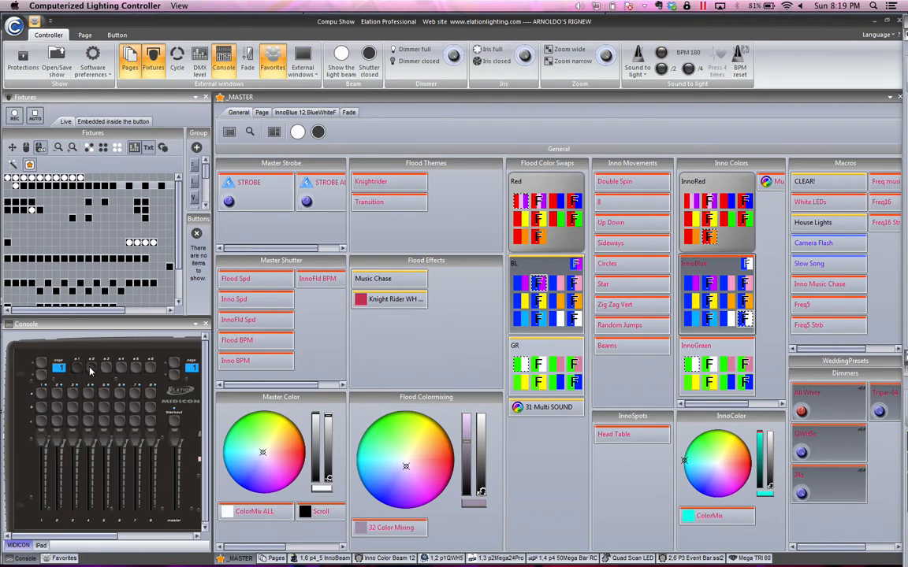
click(91, 370)
click(91, 370)
click(90, 370)
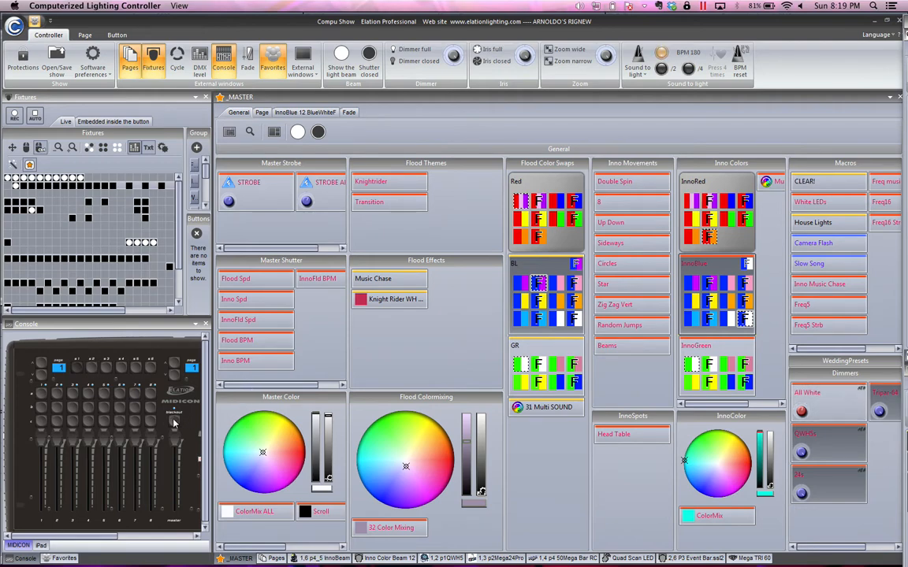
click(91, 370)
click(90, 370)
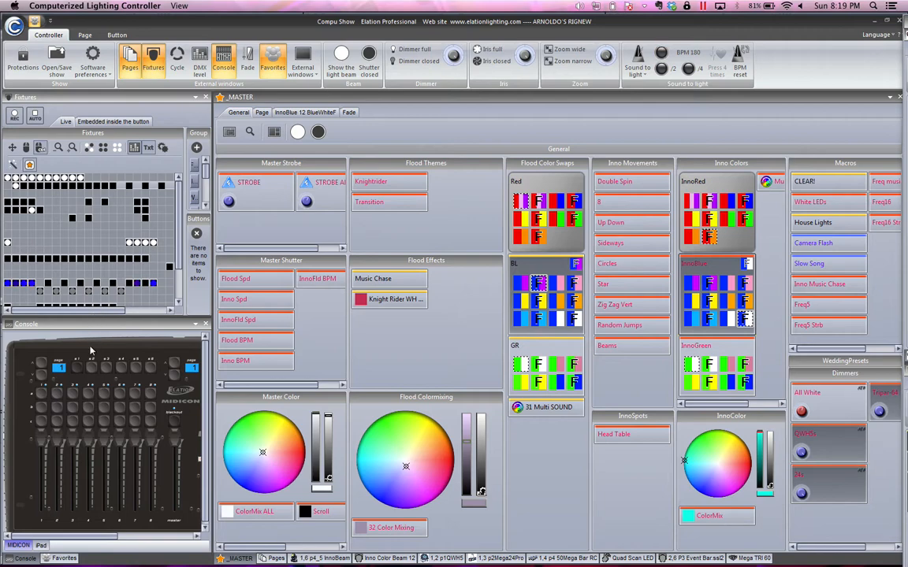
click(91, 370)
click(91, 369)
click(91, 369)
click(90, 369)
Try InnoGreen GR 02 GrWhF, replace it with InnoBlue 09 BlueBby, and activate the GR 23 Green White flood color swap
click(705, 365)
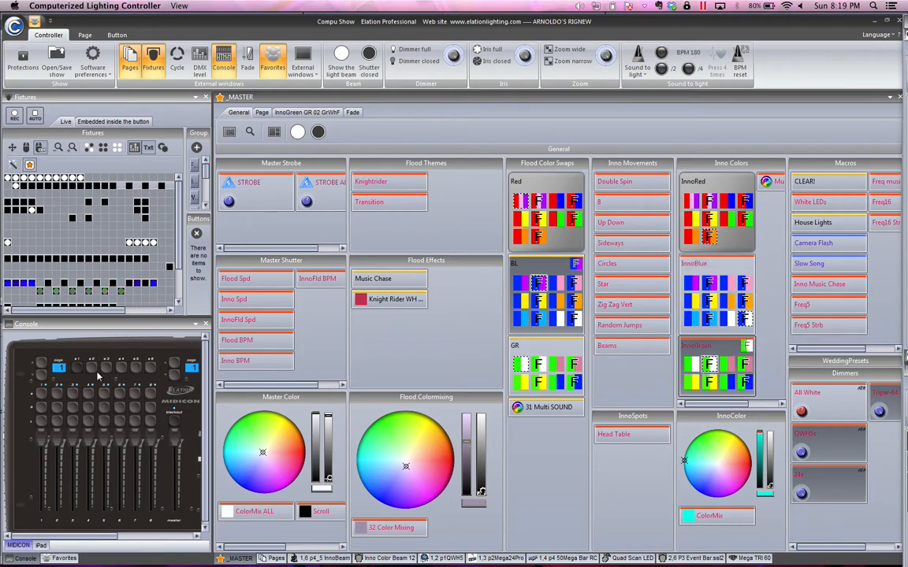
click(739, 287)
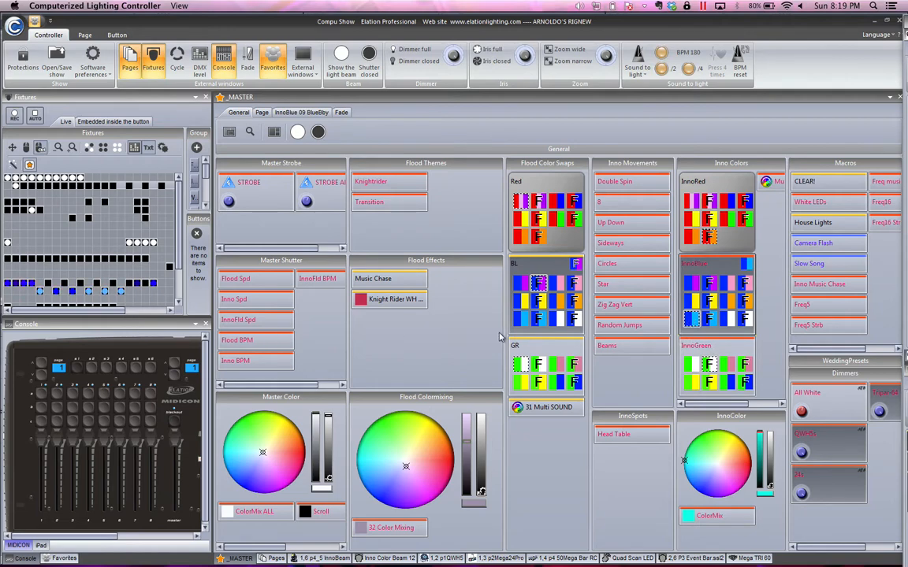
click(520, 364)
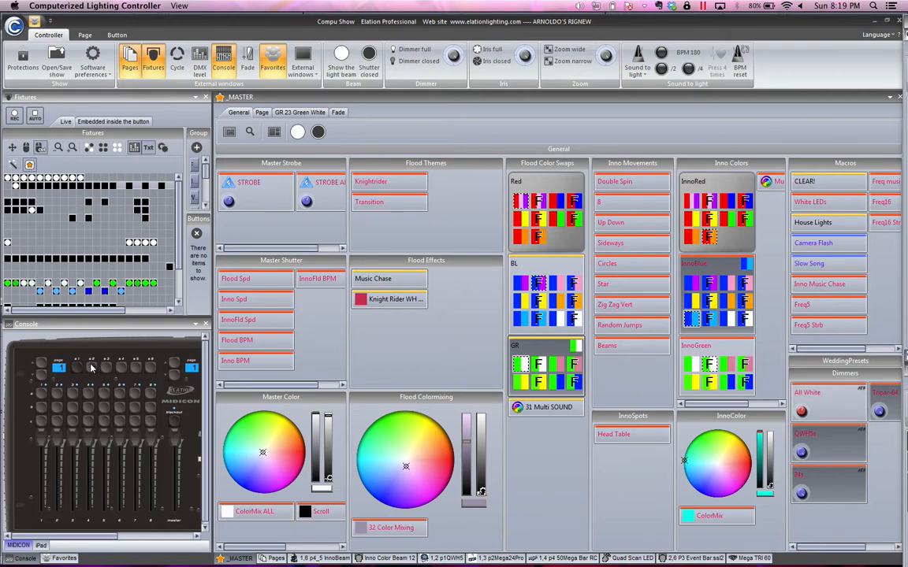
Adjust the knob on the All White switch while the green-white flood and blue Inno colors run
click(800, 411)
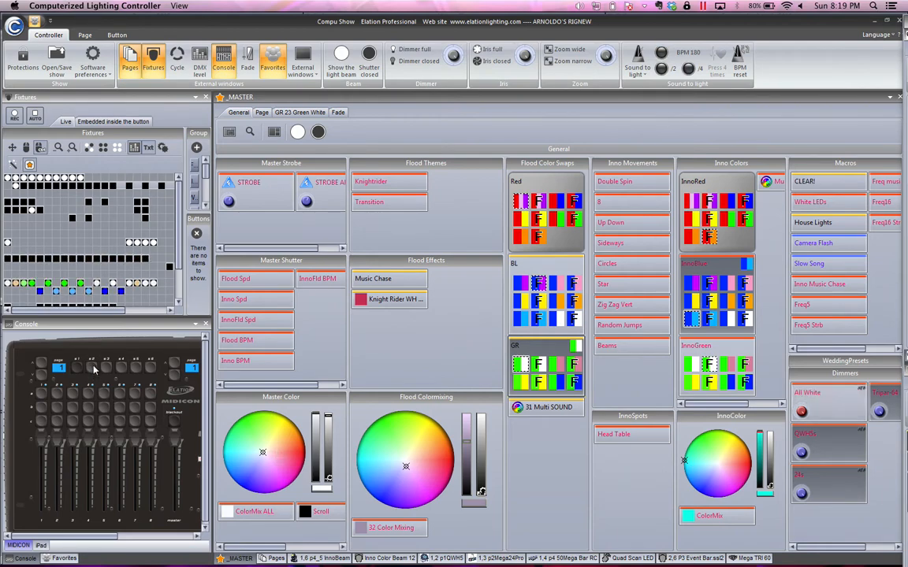
click(801, 413)
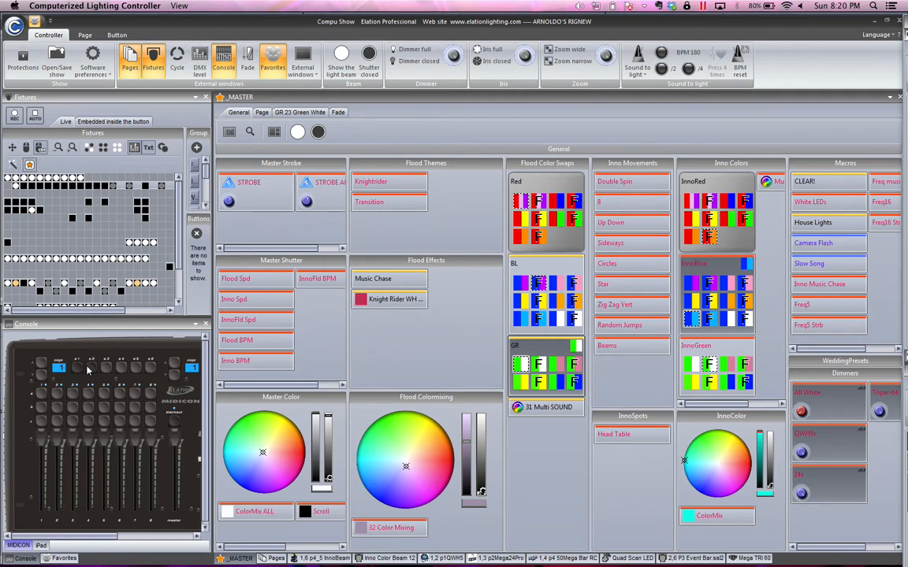
click(801, 410)
drag(801, 412, 802, 410)
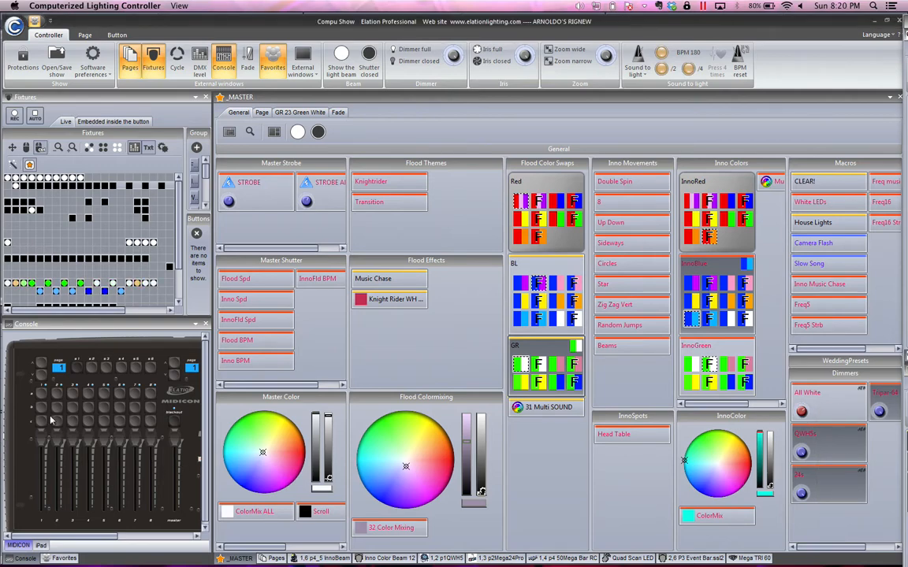
Toggle All White several times from the console's Control 2 over the running flood and Inno colors
click(95, 372)
click(95, 372)
click(93, 371)
click(93, 371)
Readjust the All White knob and test it by switching All White on and off from the console's Control 2
drag(802, 411, 799, 418)
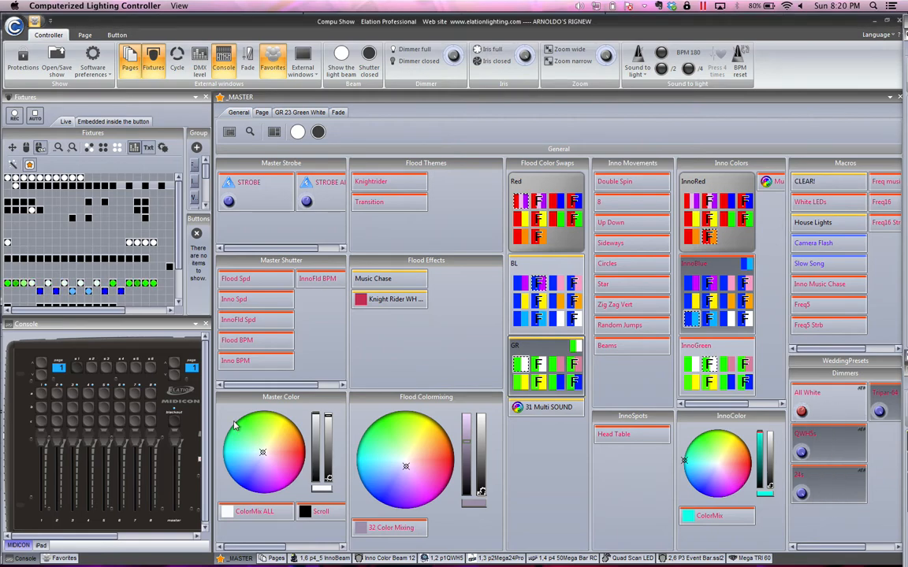
click(91, 367)
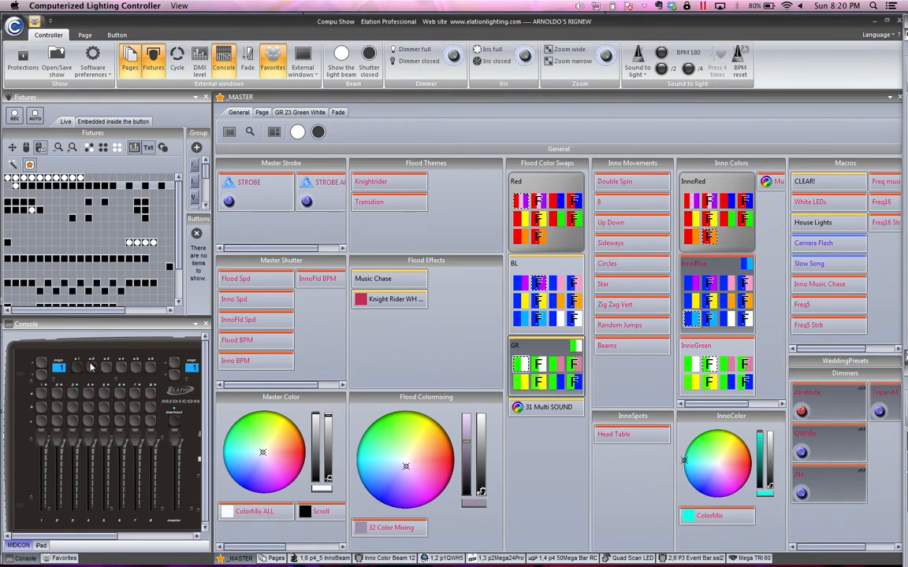
click(92, 367)
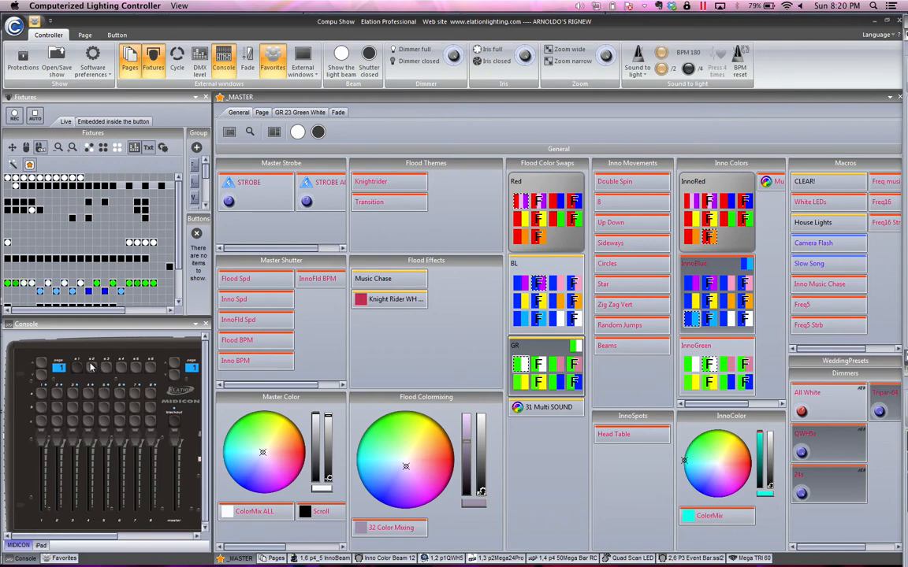
Check the MIDI commands linked to the console's Control 2 and expand the WeddingPresets button group
mouse_move(94, 367)
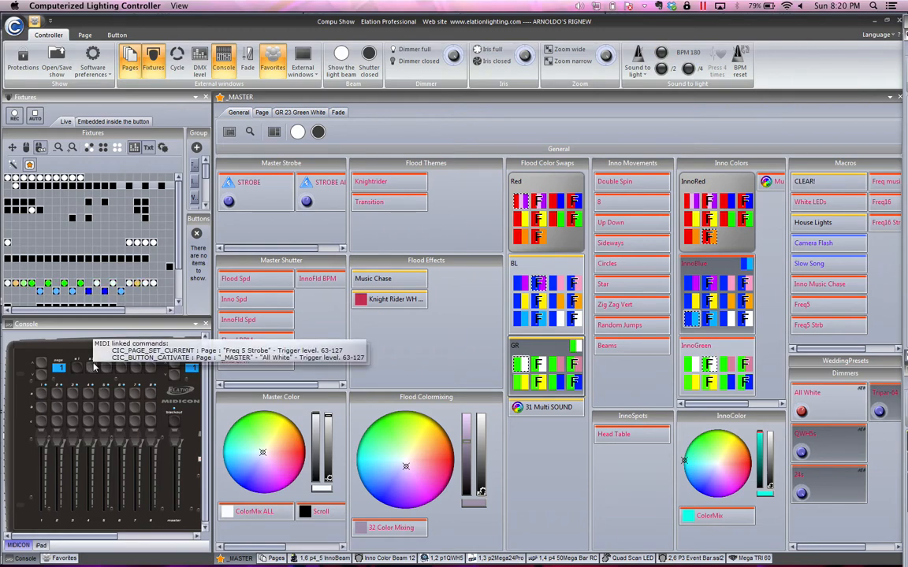
click(813, 365)
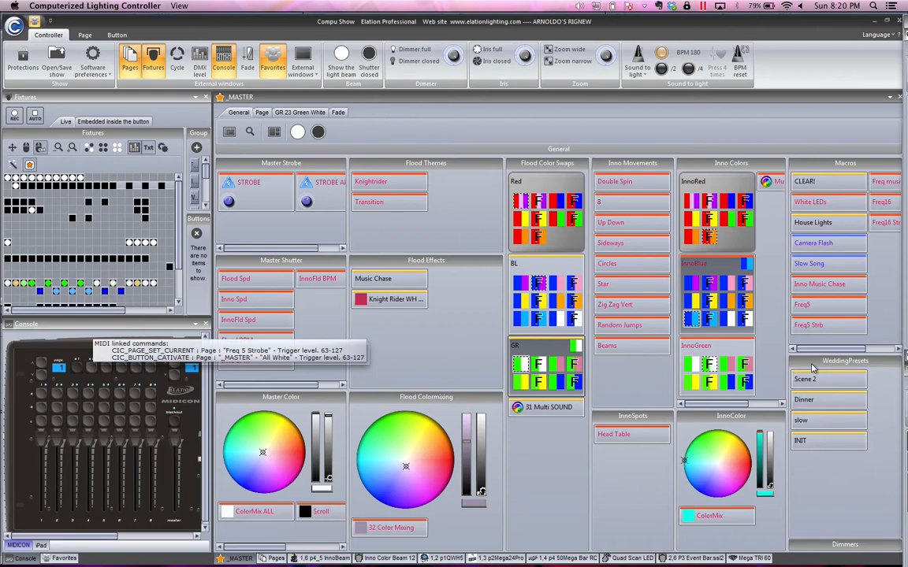